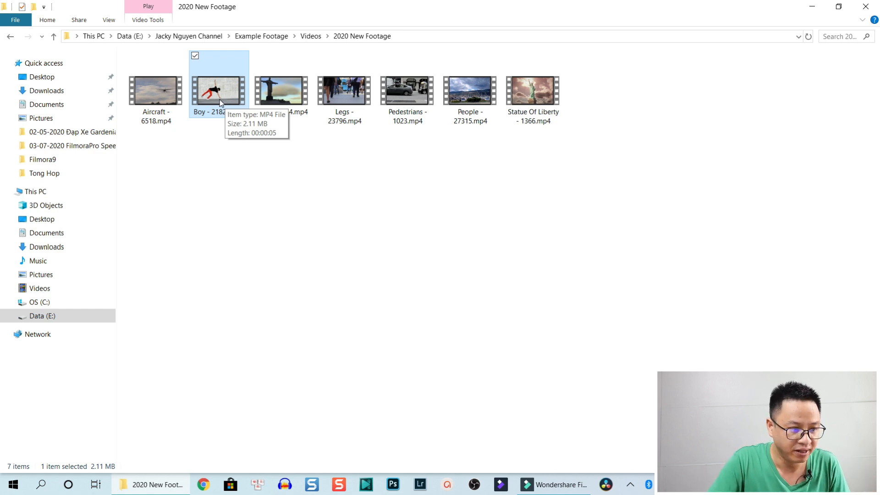
Step: Import the Boy - 21827 video into Filmora9, place it at the start of track 1 with project settings matched to 1920 x 1080 30fps
left_click_drag(221, 102, 282, 154)
left_click(281, 154)
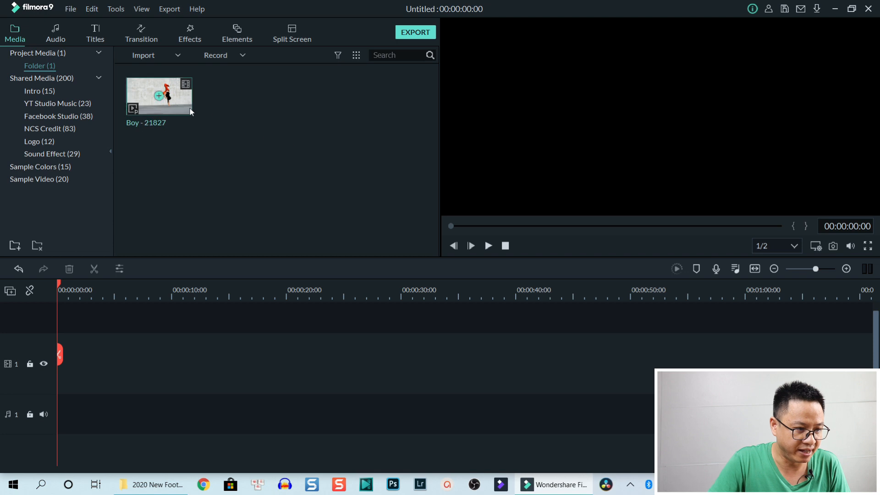
left_click_drag(160, 96, 62, 375)
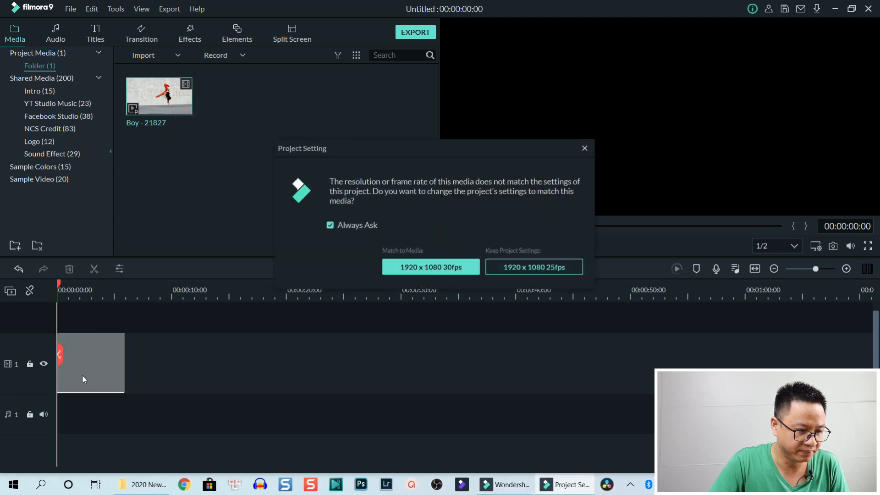
left_click(422, 266)
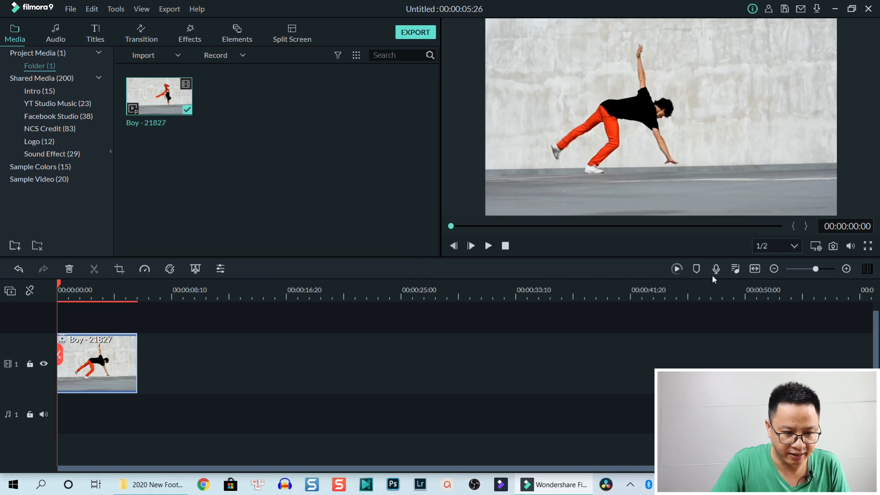
left_click(754, 269)
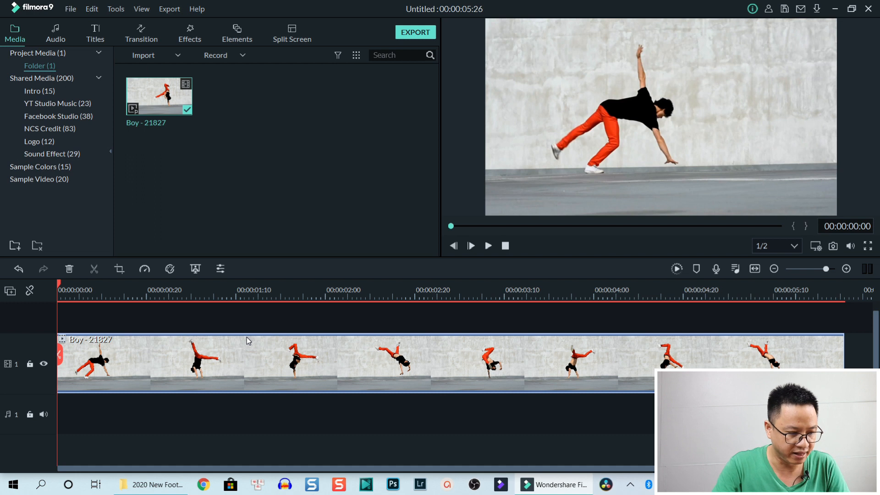
Step: Capture a snapshot of the handstand at 00:00:00:21 and place it on track 2 from the playhead to the video's end
key("space")
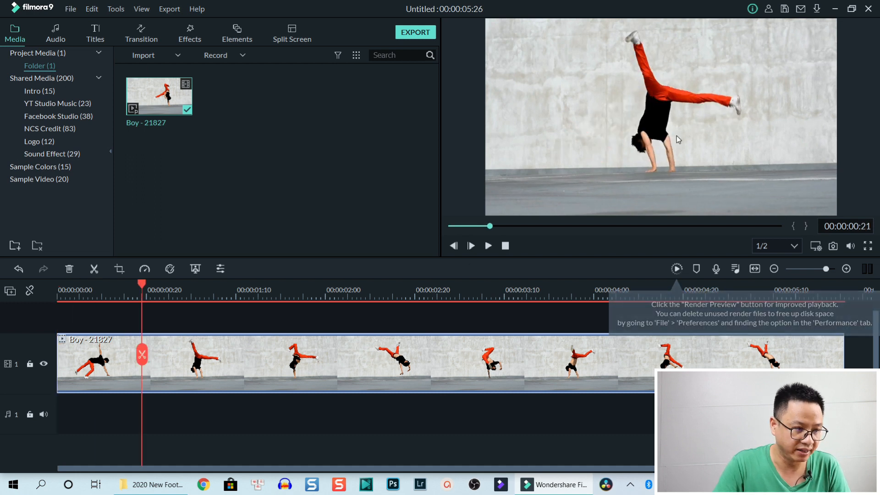
left_click(833, 246)
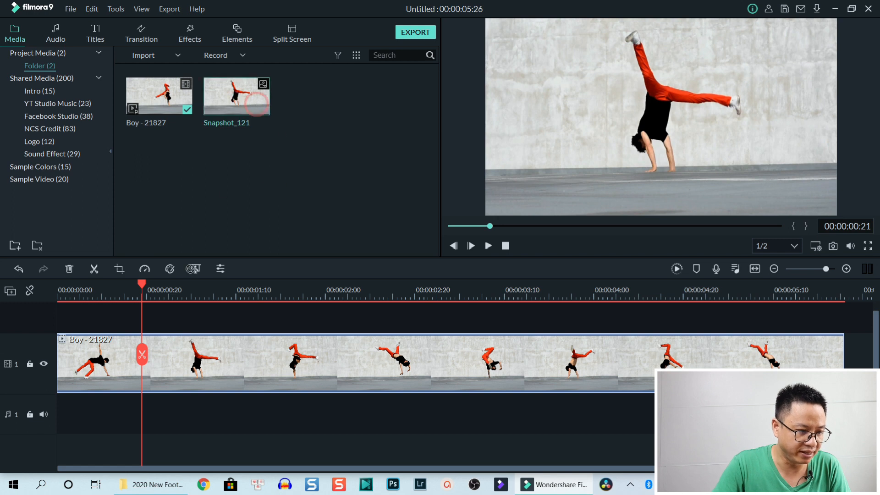
left_click_drag(238, 96, 144, 322)
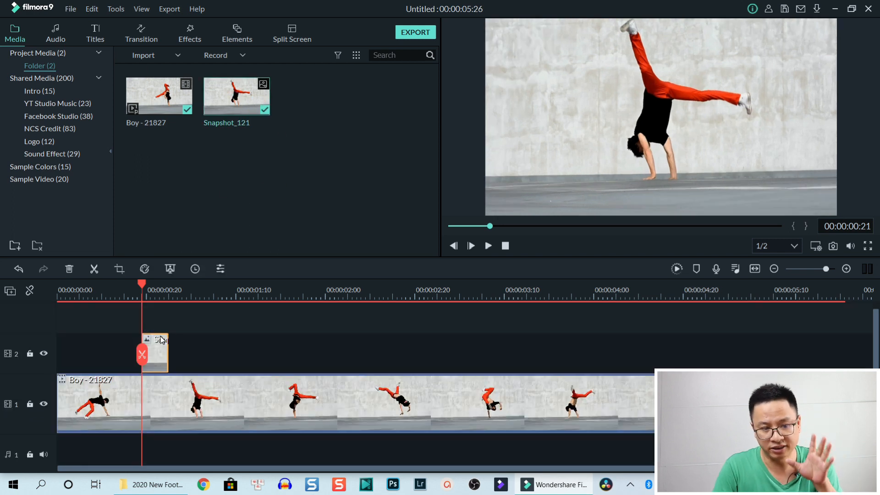
left_click_drag(168, 339, 846, 349)
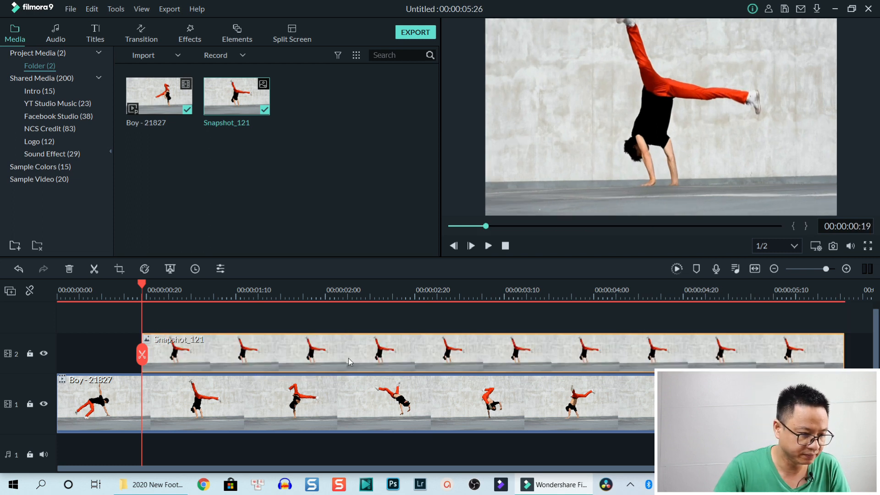
Step: Expand the crop of the snapshot on track 2 to the full 1920 x 1080 frame and play through its start
left_click(105, 302)
key("space")
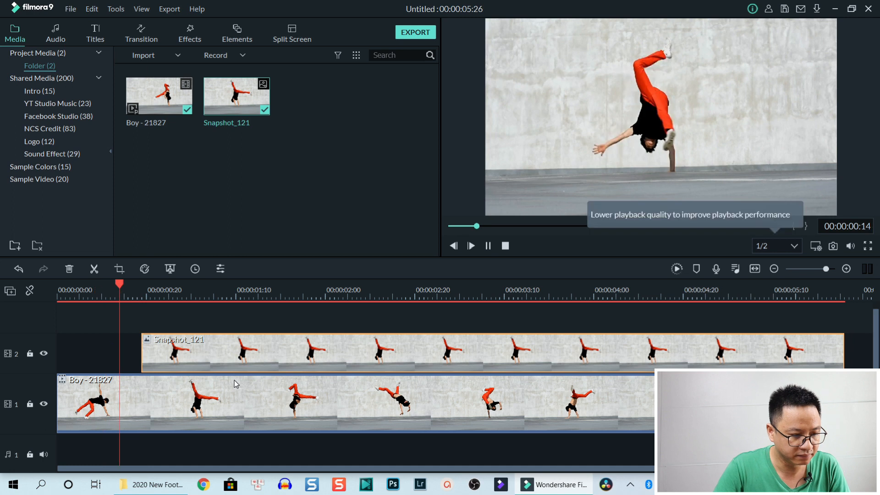
key("space")
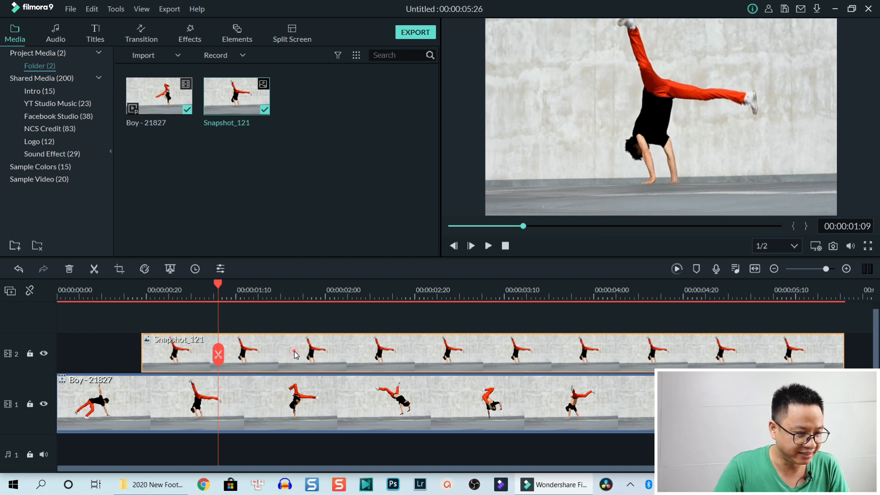
left_click(119, 274)
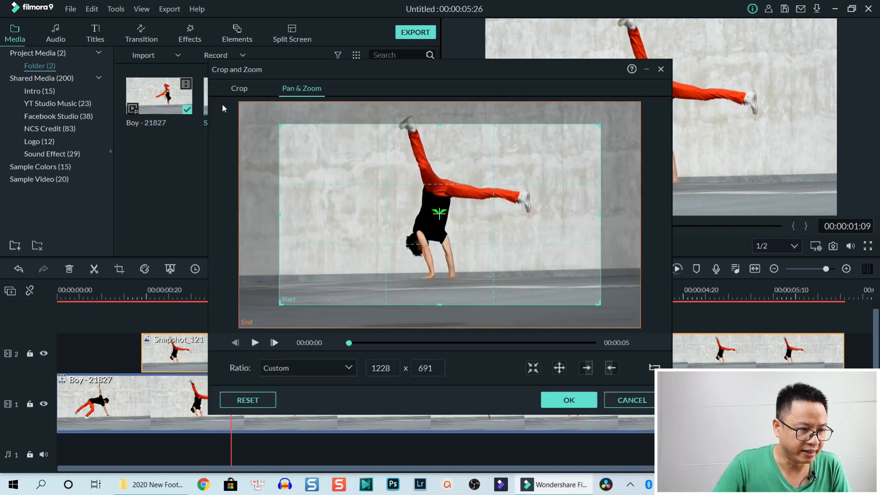
left_click(237, 90)
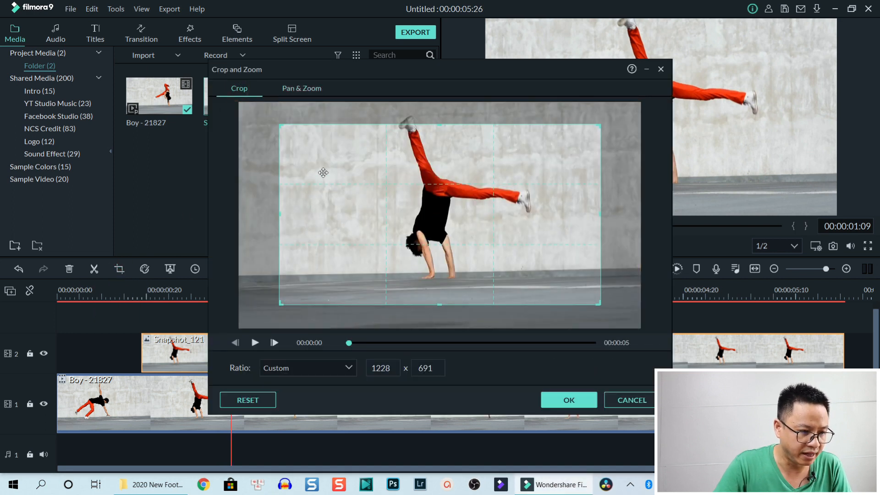
left_click_drag(334, 181, 292, 157)
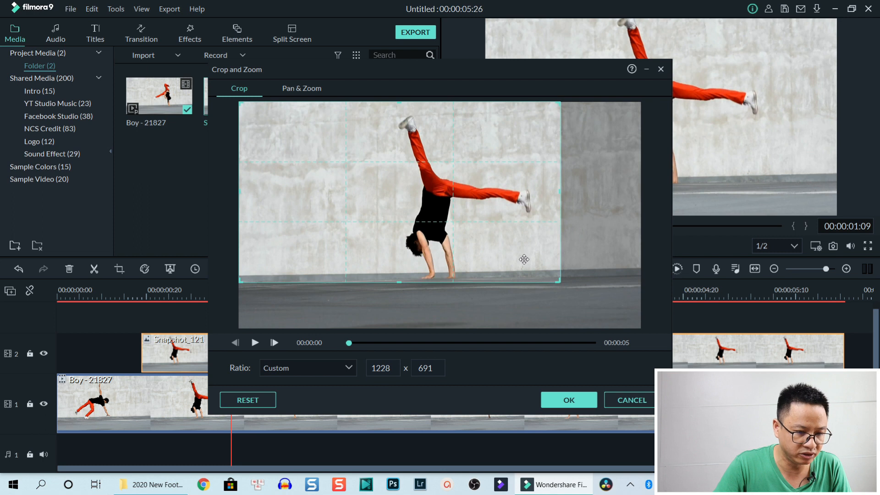
left_click_drag(559, 281, 648, 350)
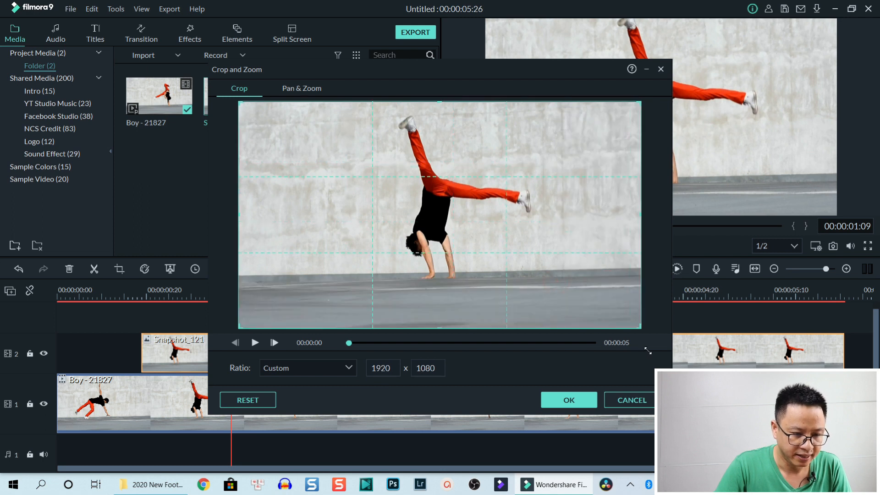
left_click(575, 404)
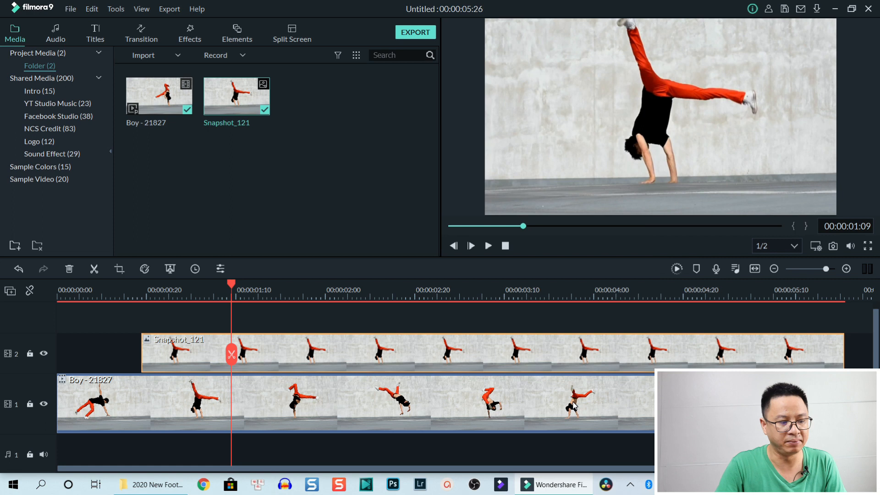
left_click(96, 294)
key("space")
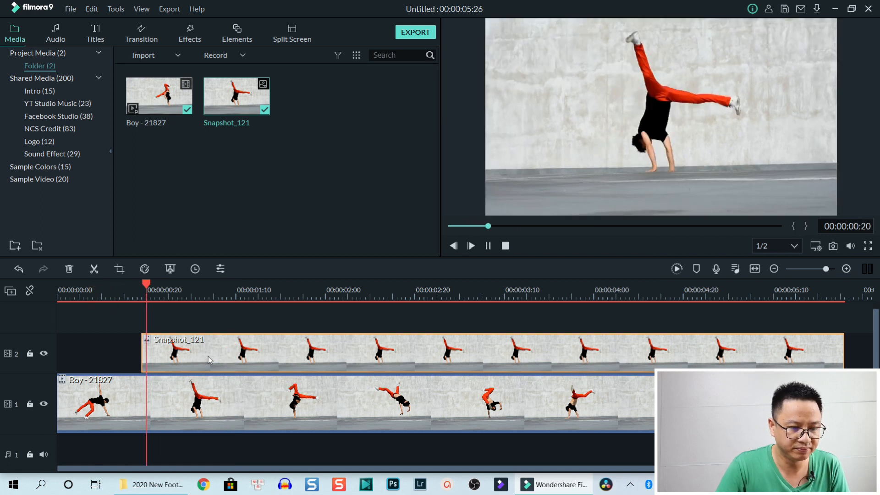
key("space")
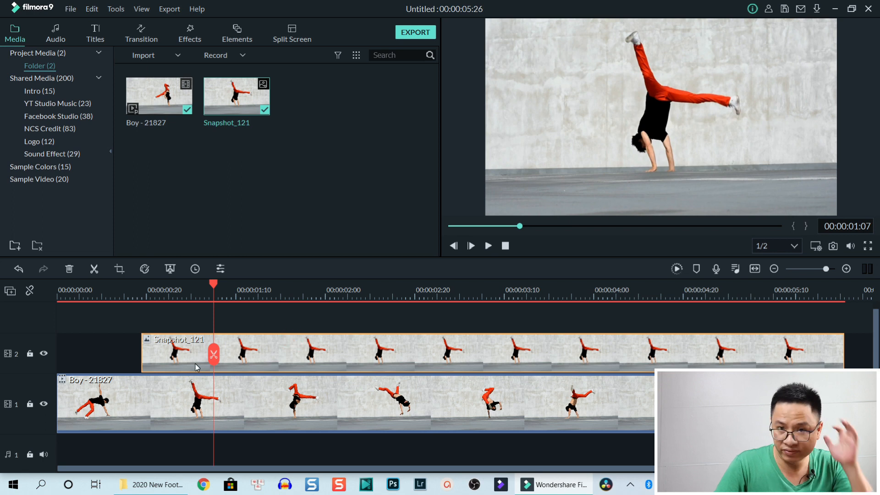
Step: Hide track 2, then capture a snapshot at 00:00:01:08 and place it on track 3 from the playhead to the video's end
left_click(44, 354)
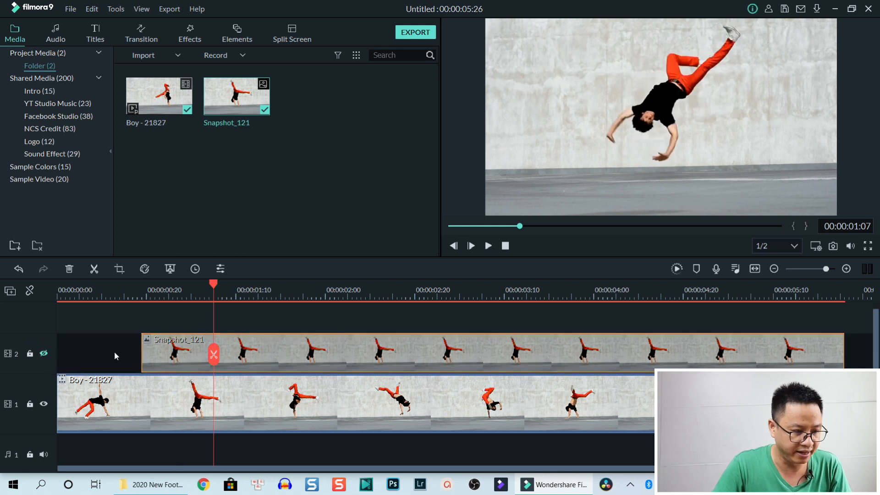
left_click(74, 296)
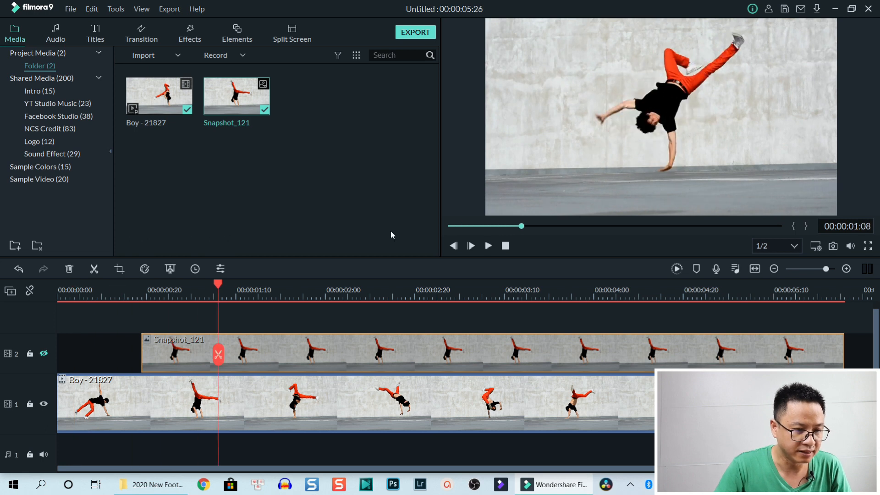
left_click(834, 246)
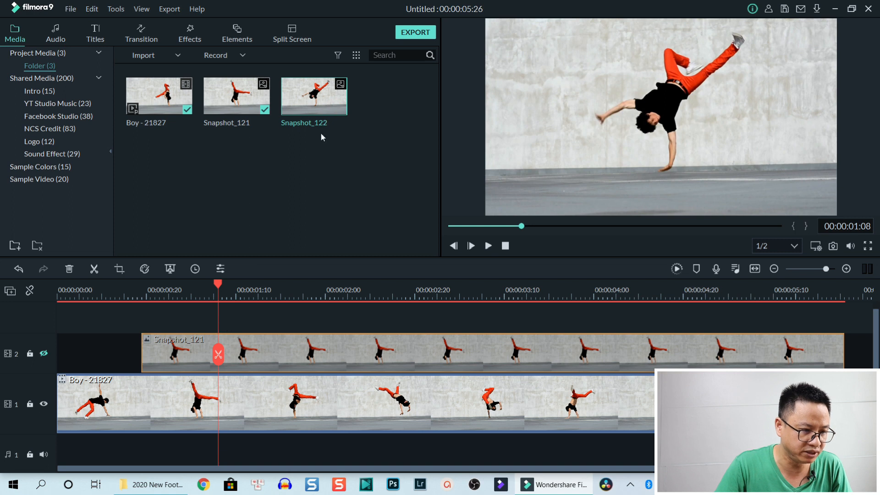
left_click_drag(313, 96, 223, 317)
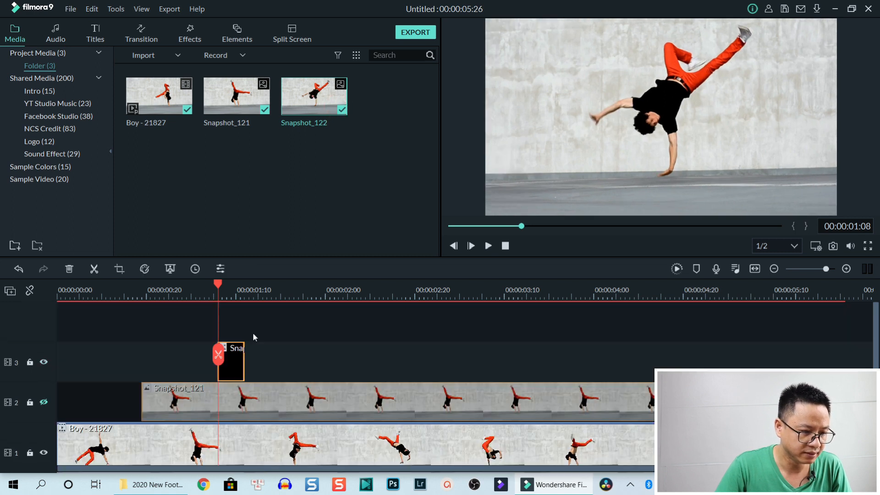
left_click_drag(244, 362, 846, 362)
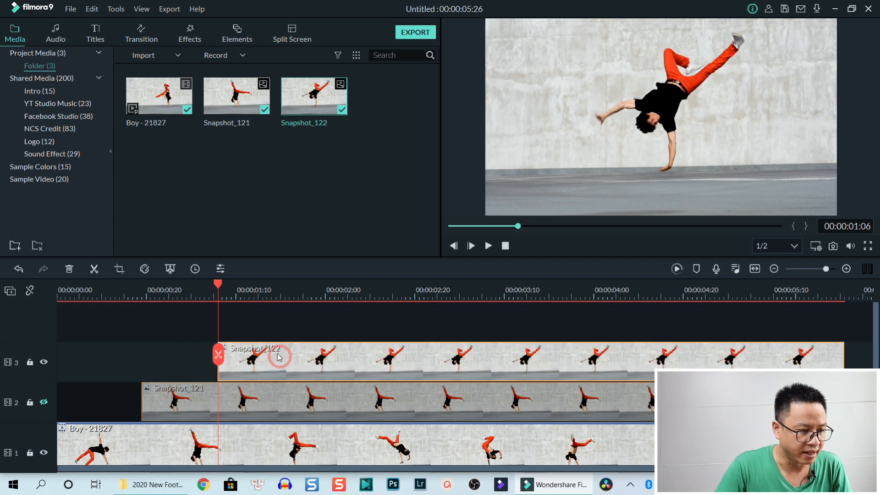
Step: Apply a full-frame 1920 x 1080 crop to the snapshot on track 3 in place of its pan and zoom
left_click(120, 271)
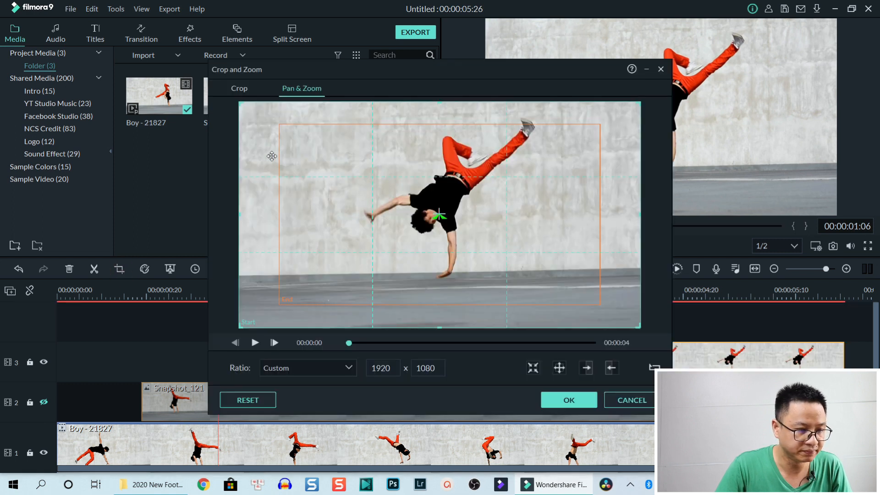
left_click(241, 89)
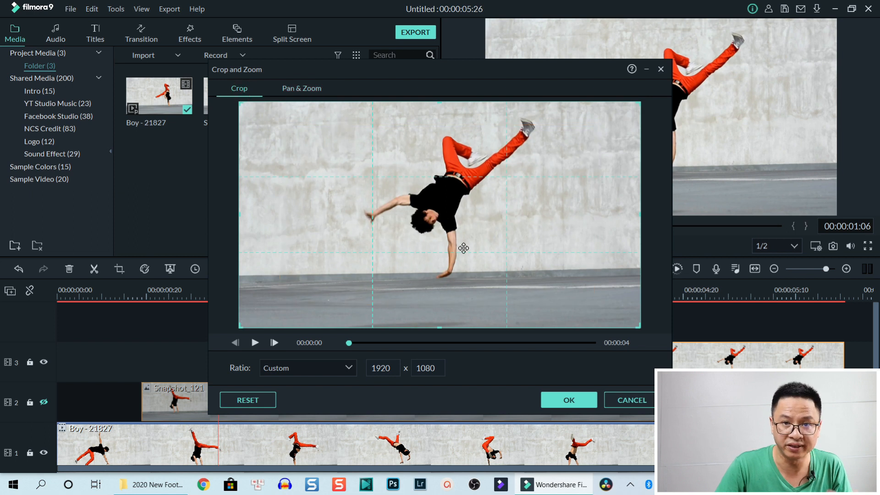
left_click(569, 400)
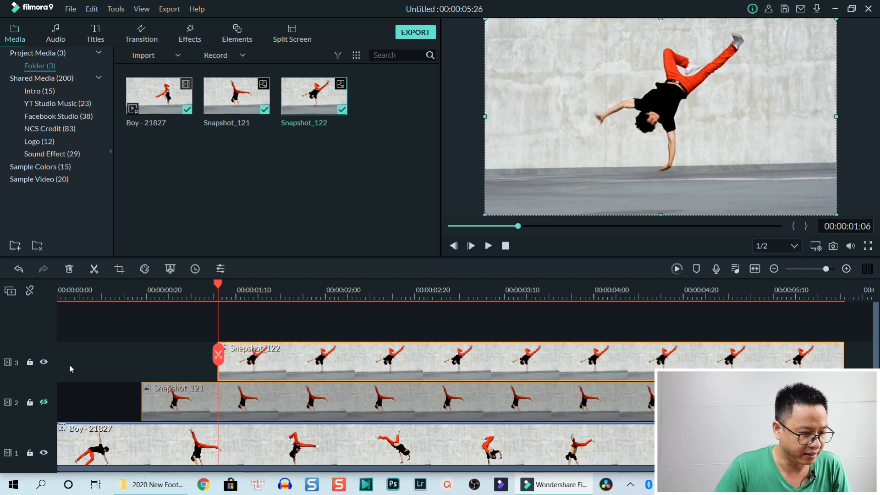
Step: Hide track 3, then capture a snapshot at 00:00:01:26 and place it on track 4 from the playhead to the video's end
left_click(44, 363)
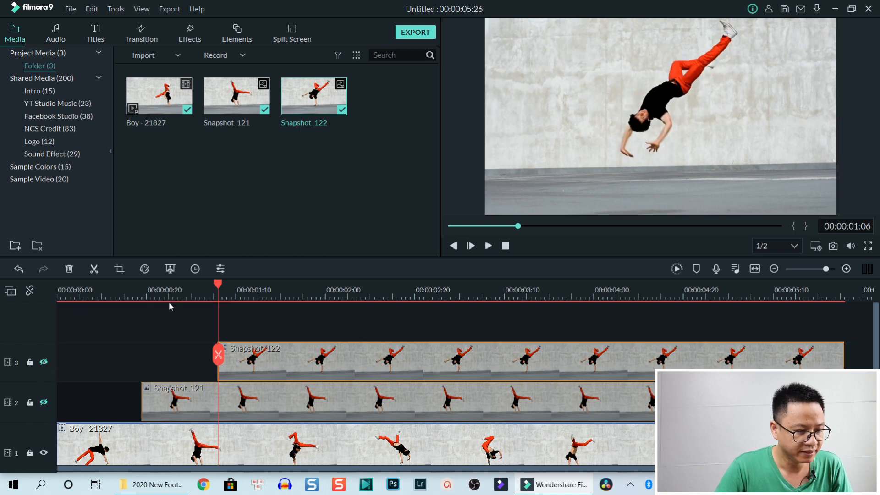
key("space")
key("space")
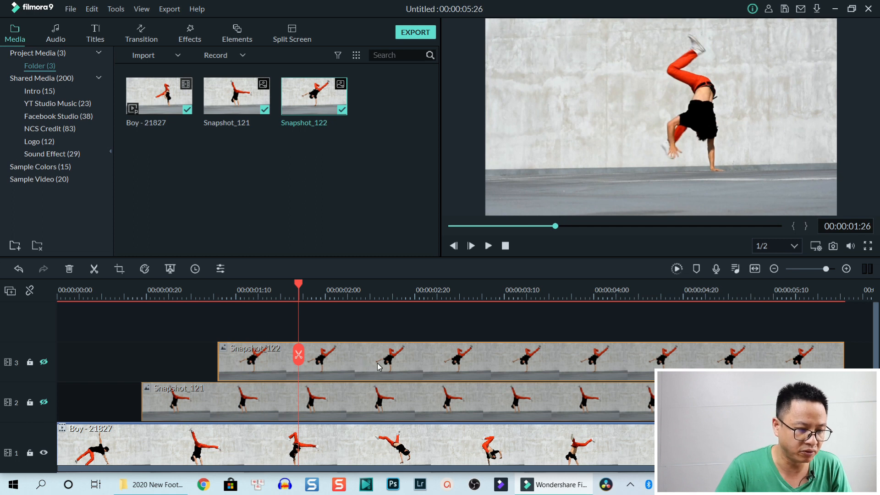
left_click(833, 246)
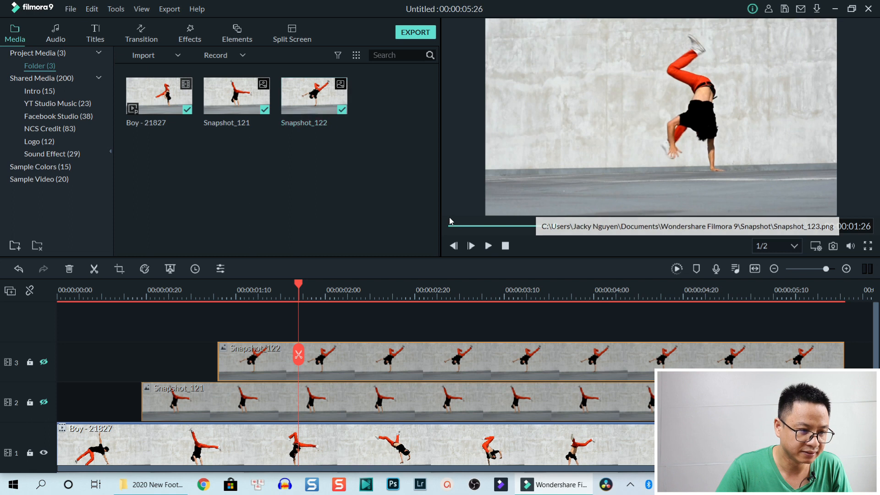
left_click(181, 174)
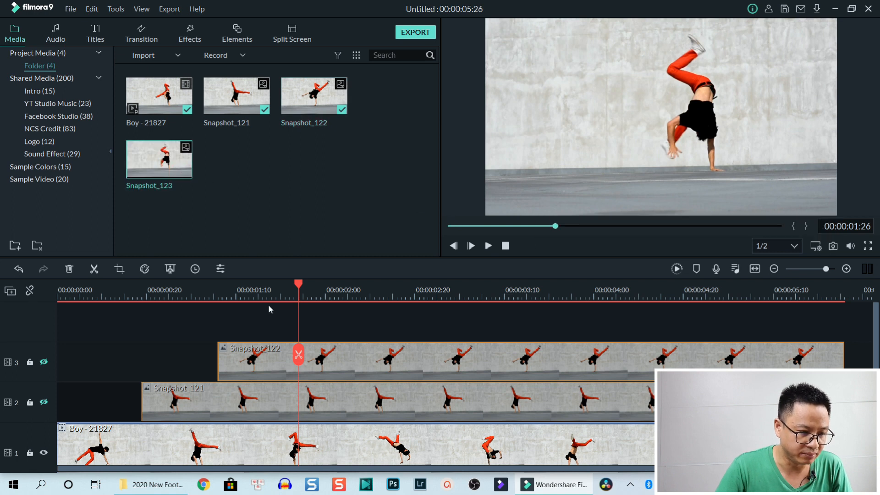
left_click_drag(175, 175, 846, 353)
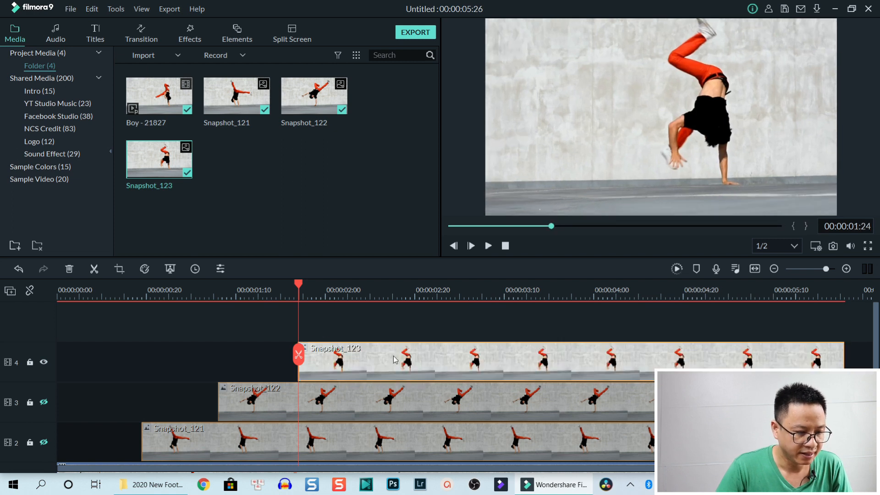
Step: Expand the crop of the snapshot on track 4 to the full 1920 x 1080 frame
left_click(118, 270)
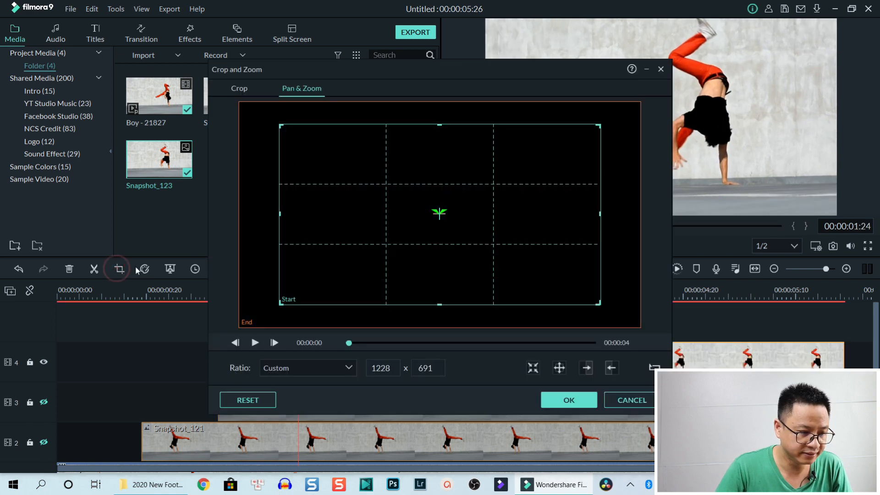
left_click(240, 88)
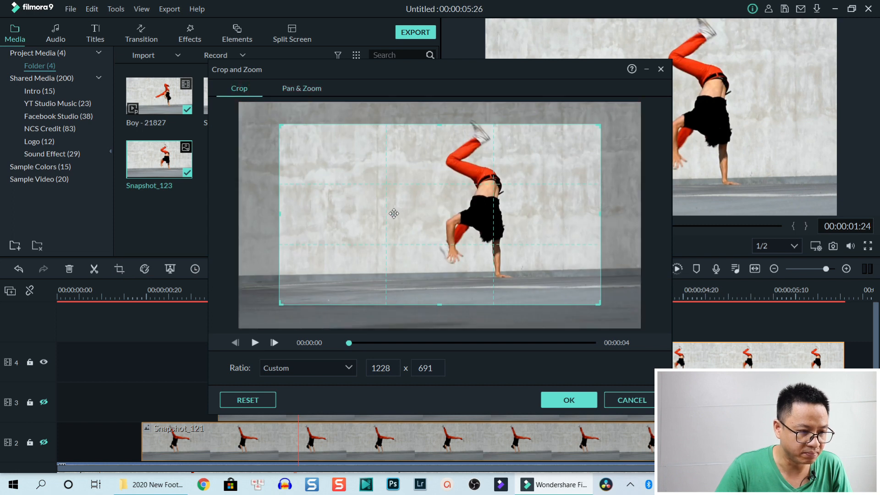
left_click_drag(395, 212, 355, 190)
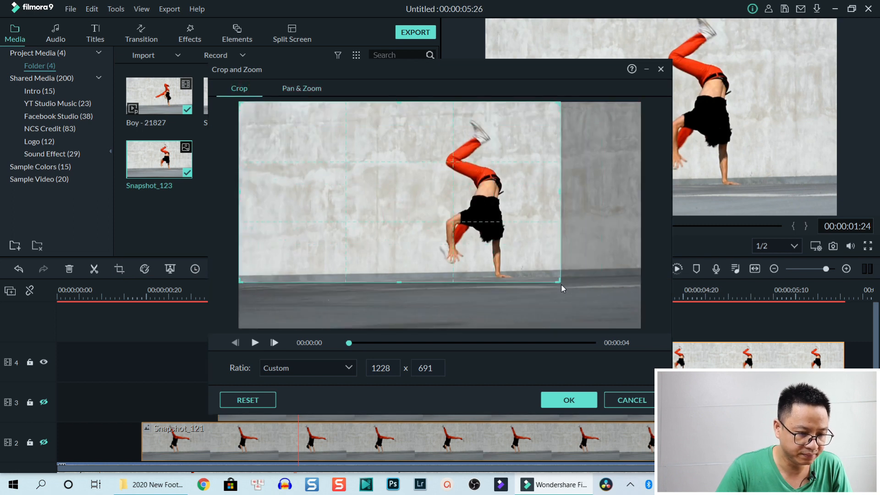
left_click_drag(561, 284, 660, 344)
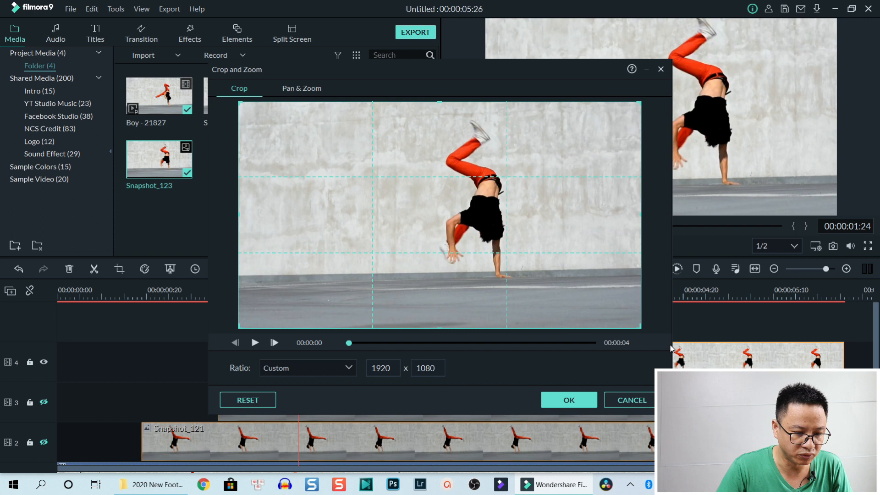
left_click(569, 400)
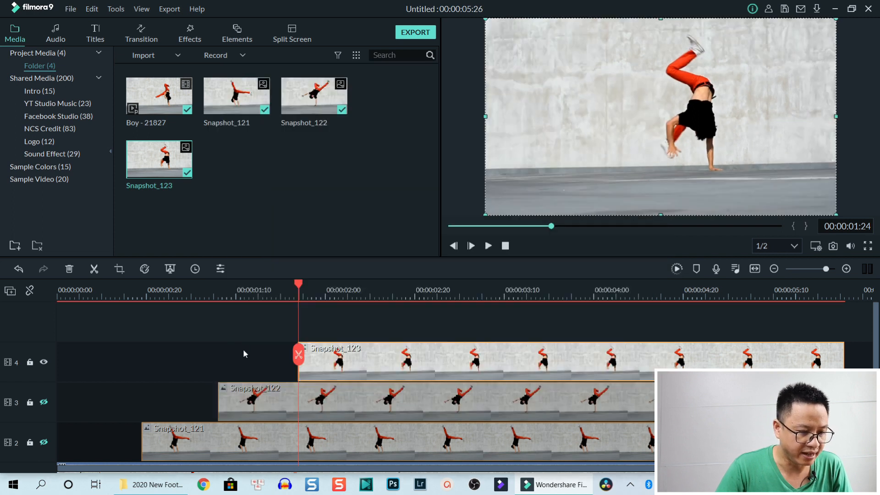
Step: Set the blending mode of the snapshot on track 4 to Darken in its compositing settings
scroll(243, 353, "down", 1)
scroll(320, 350, "down", 1)
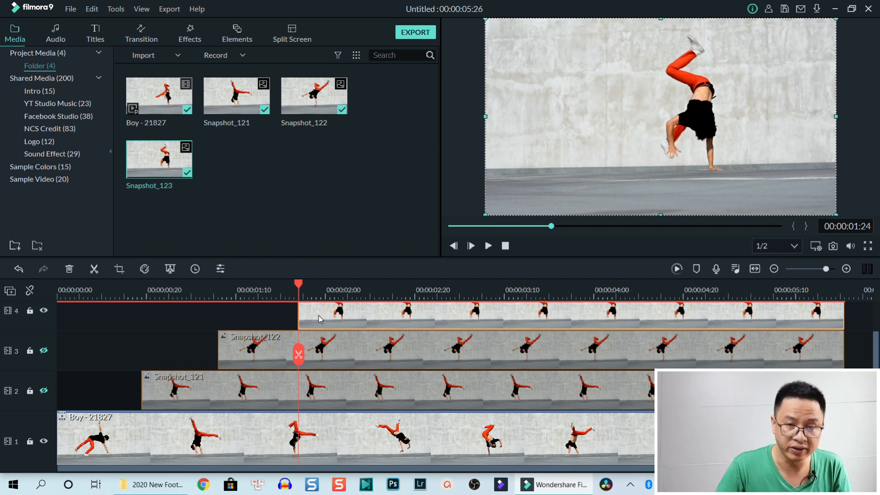
left_click(354, 315)
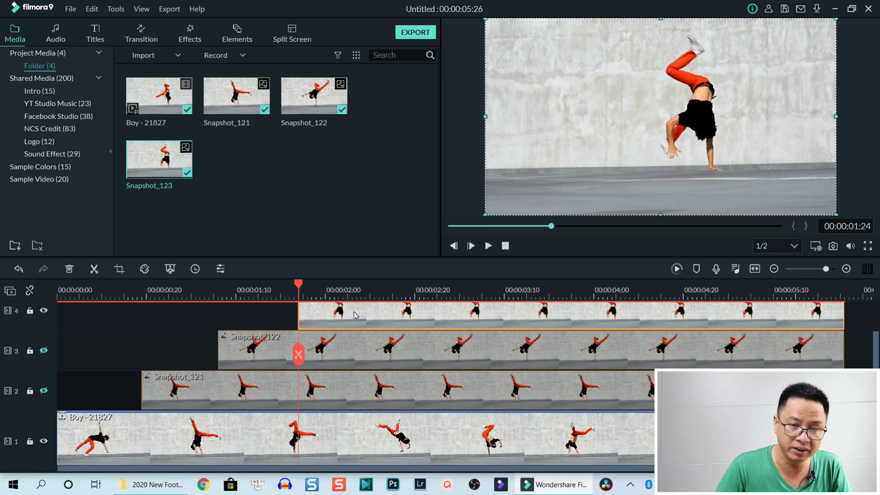
double_click(355, 315)
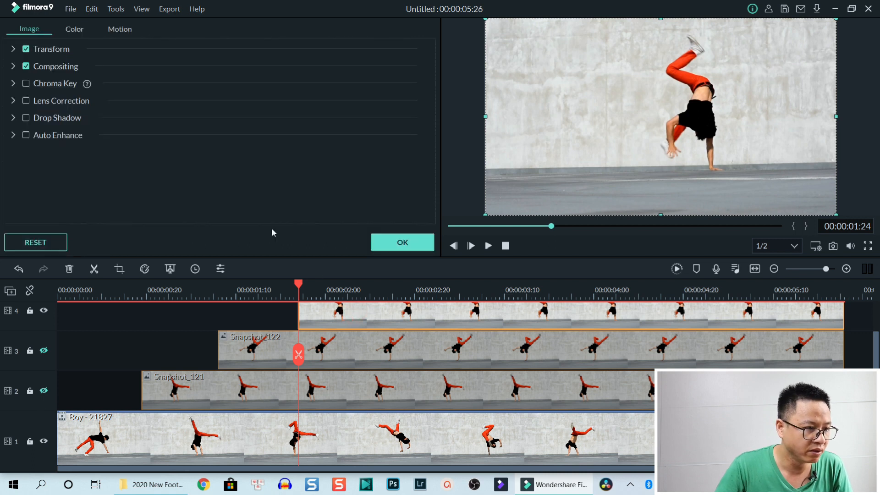
left_click(29, 31)
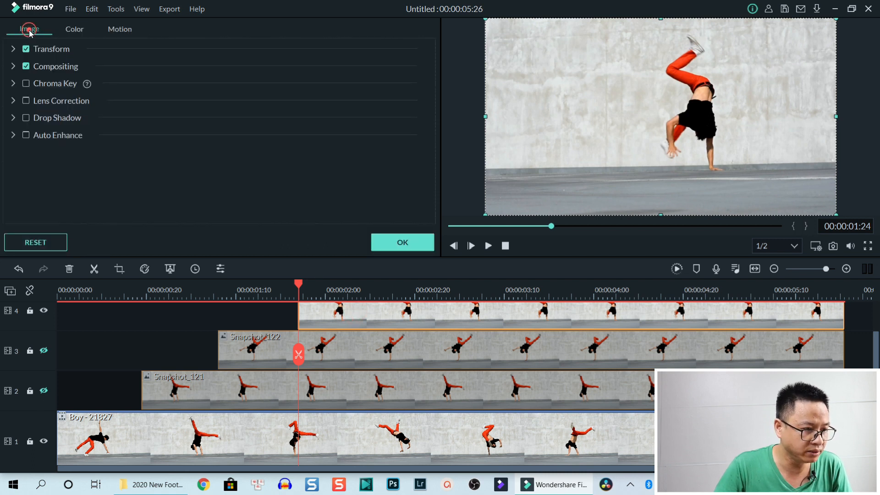
left_click(13, 67)
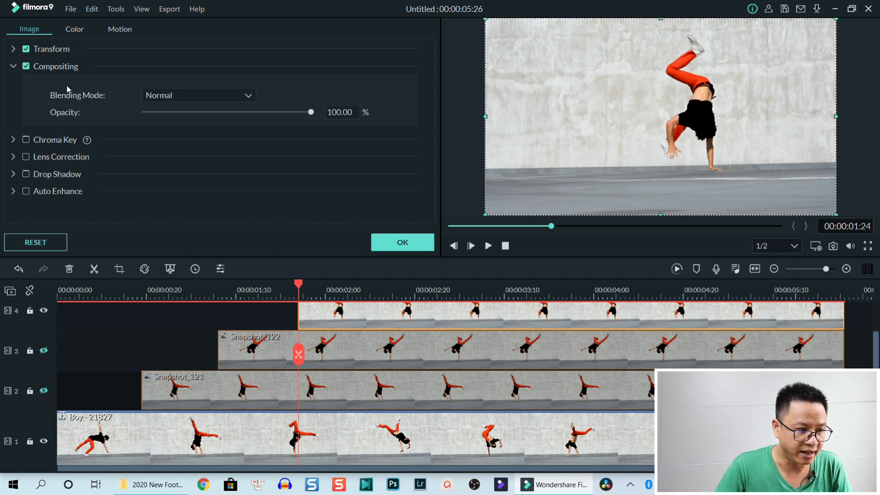
left_click(177, 95)
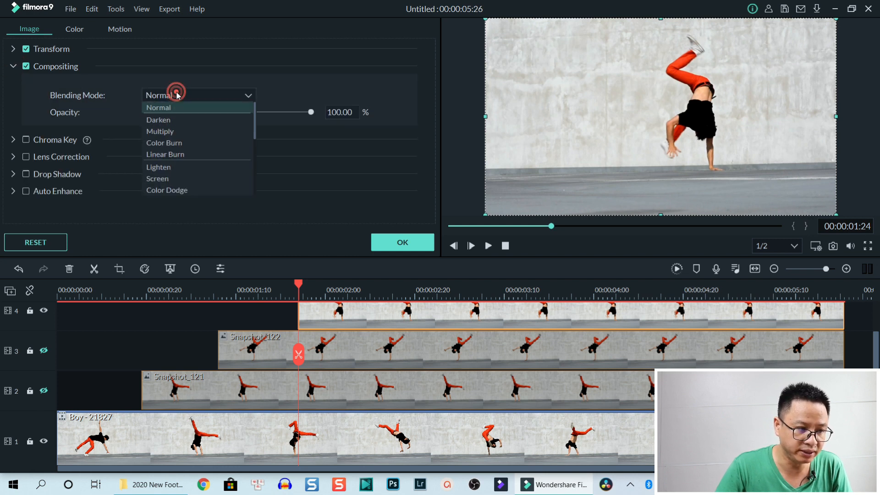
left_click(168, 119)
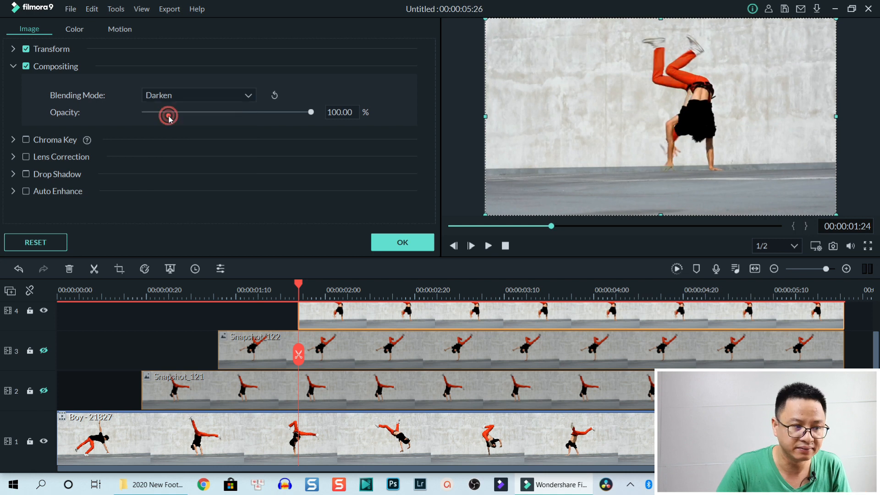
left_click(400, 243)
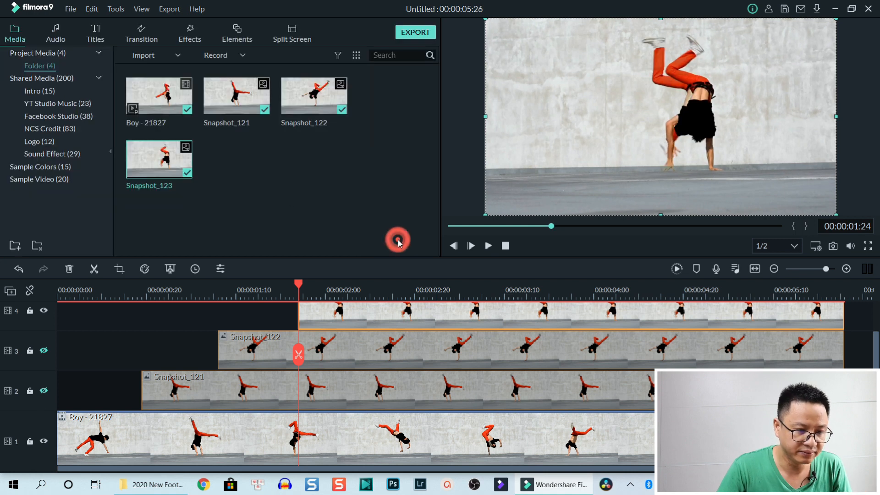
Step: Set the blending mode of the snapshots on tracks 3 and 2 to Darken and unhide both tracks
left_click(268, 351)
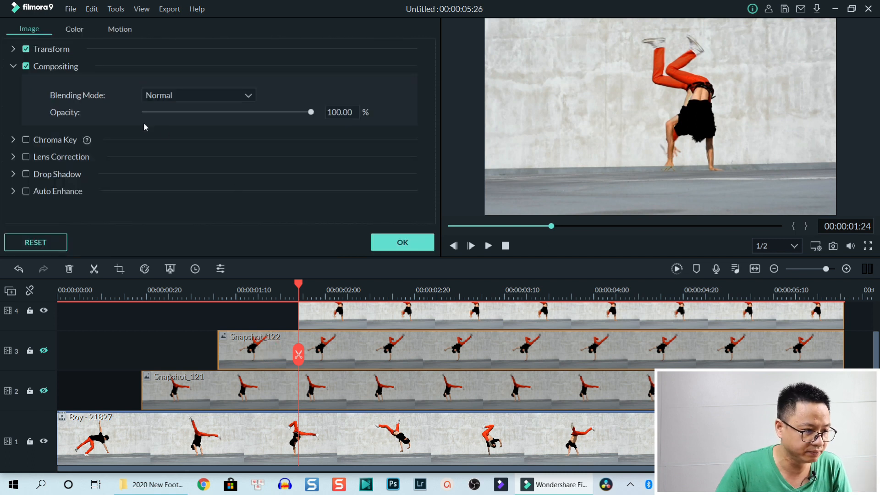
left_click(217, 94)
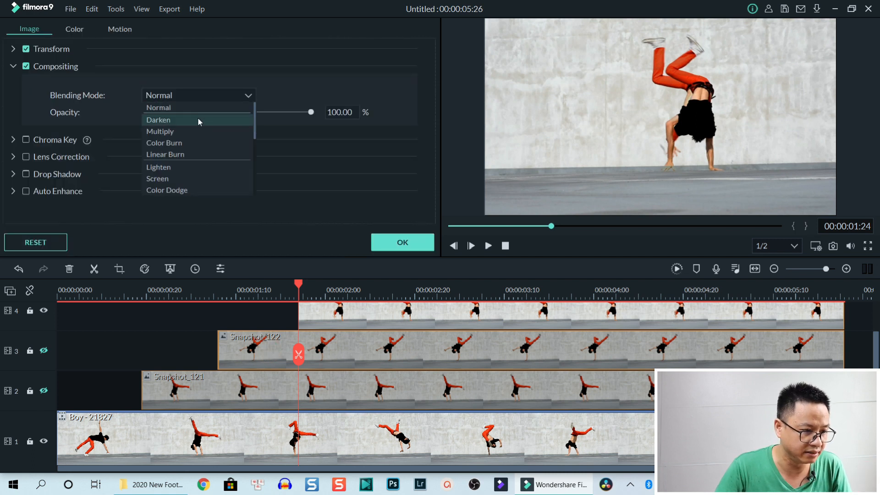
left_click(198, 117)
left_click(232, 391)
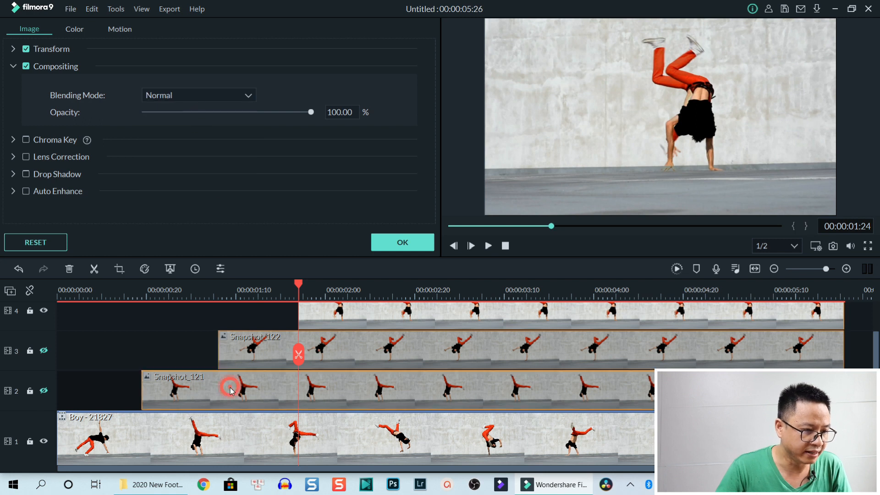
left_click(244, 100)
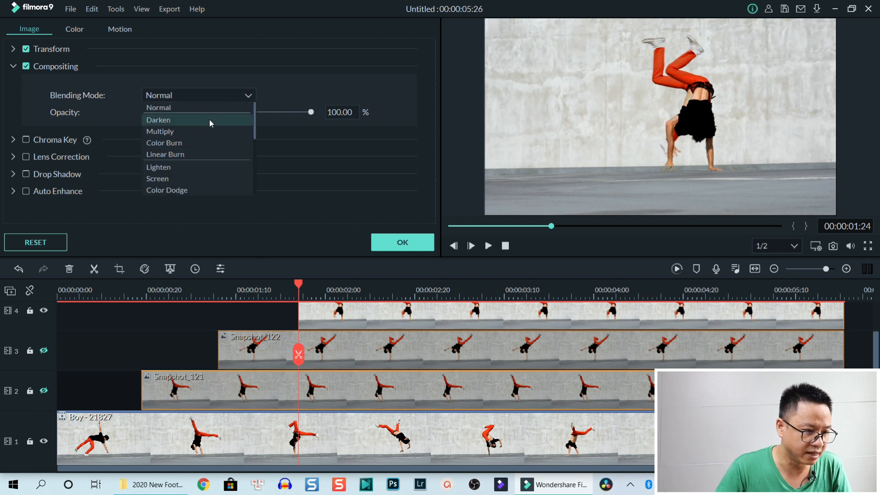
left_click(209, 119)
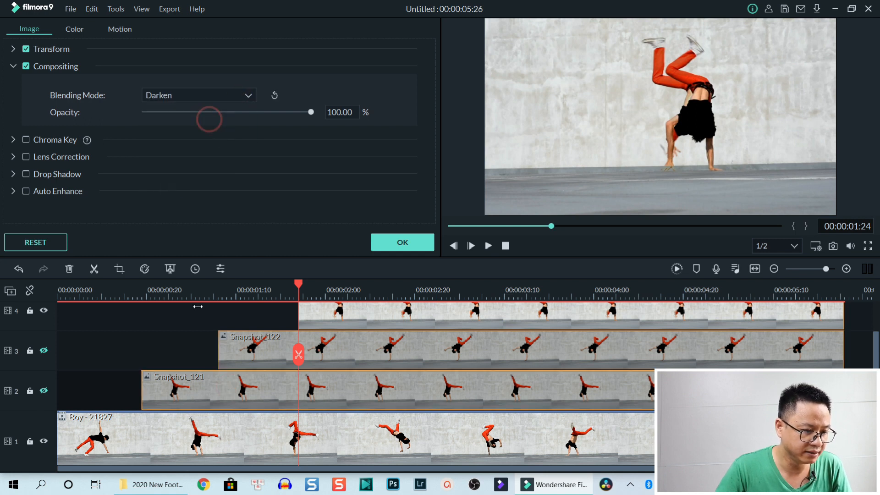
left_click(44, 391)
left_click(43, 351)
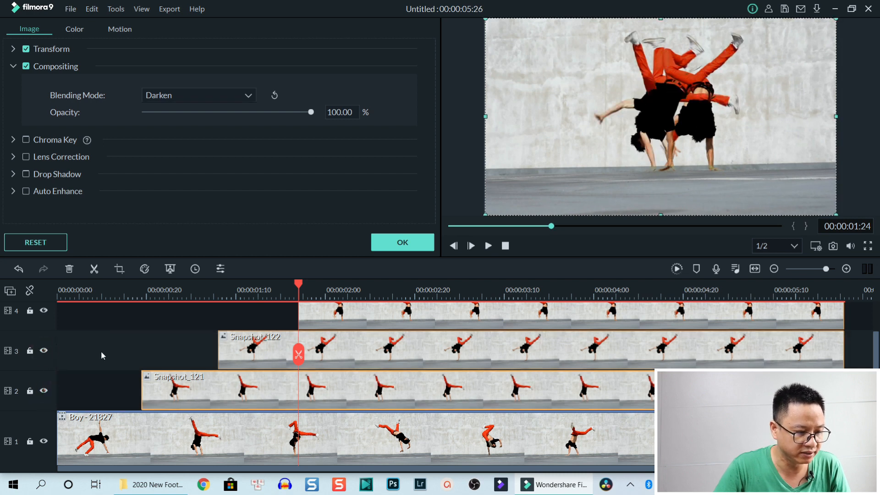
Step: Play the clone effect from the start of the timeline and pause at about 00:00:03:06
scroll(164, 351, "up", 1)
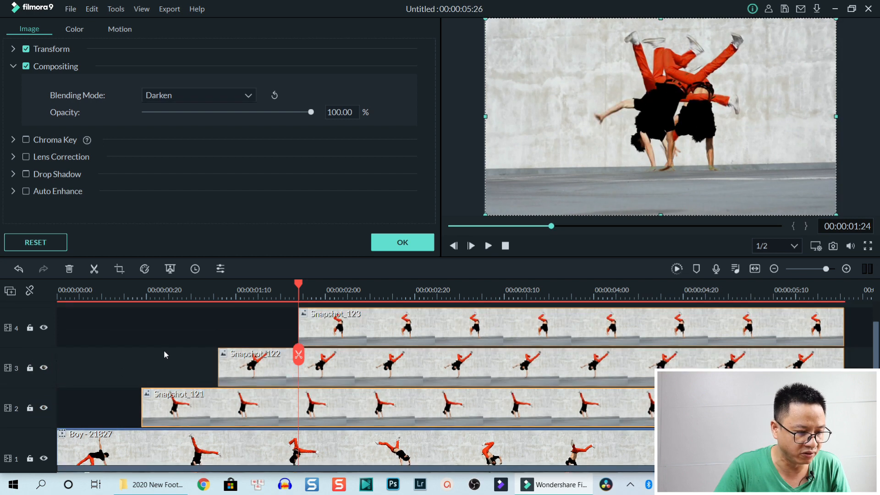
left_click(60, 289)
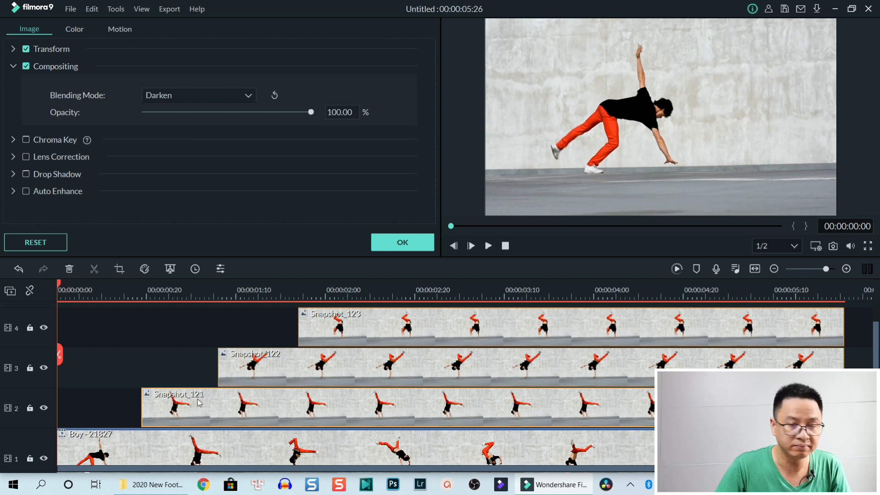
key("space")
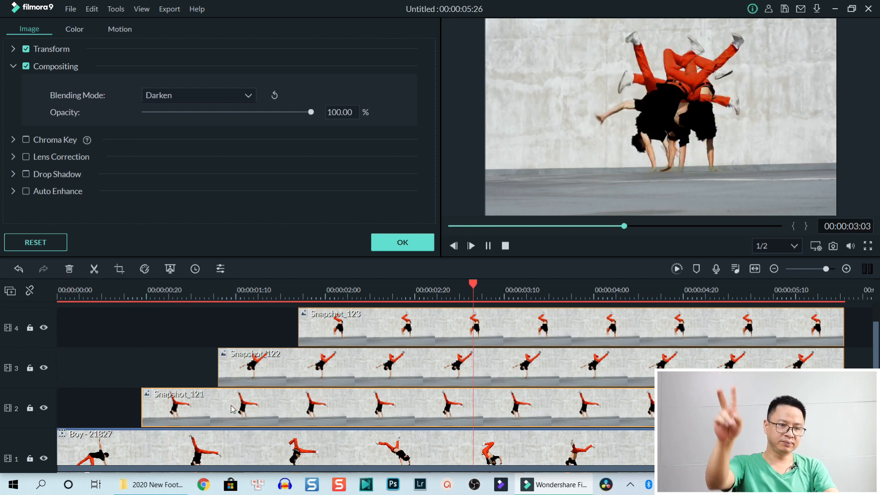
key("space")
Step: Split the video and all three snapshot clips at the playhead, delete everything after the cut and close the clip settings
scroll(395, 400, "down", 1)
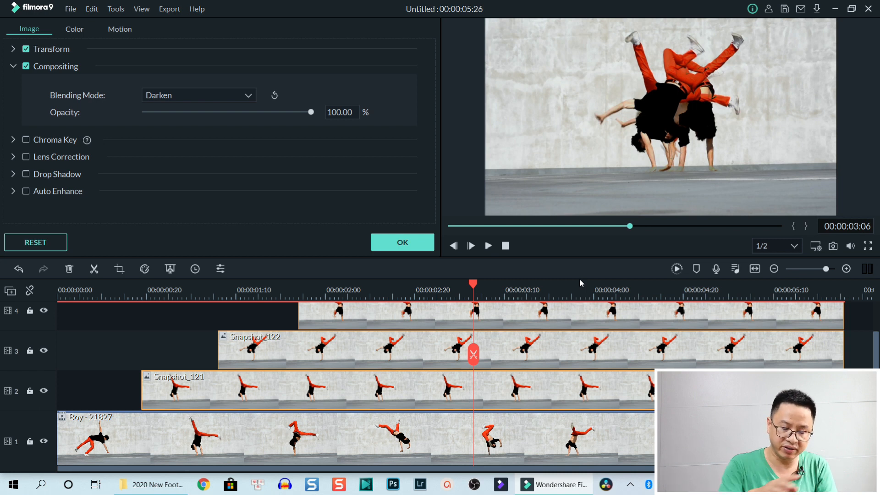
scroll(640, 348, "down", 2)
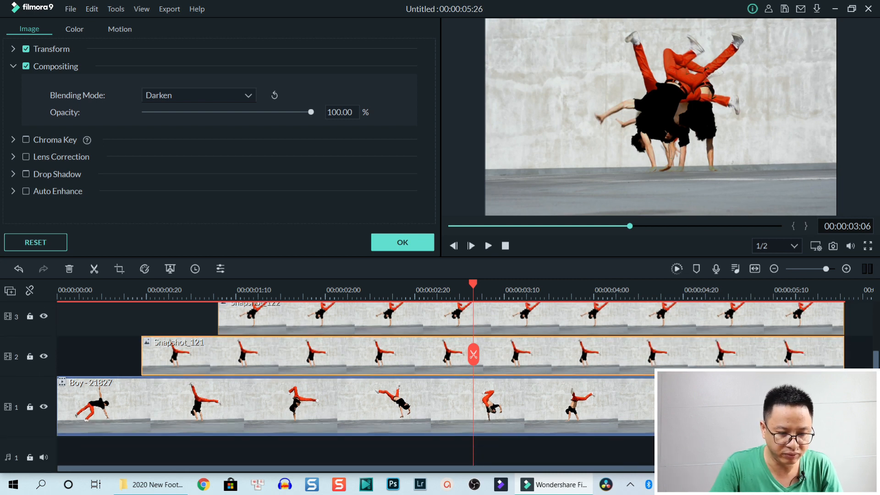
left_click(637, 453)
left_click_drag(704, 288, 664, 308)
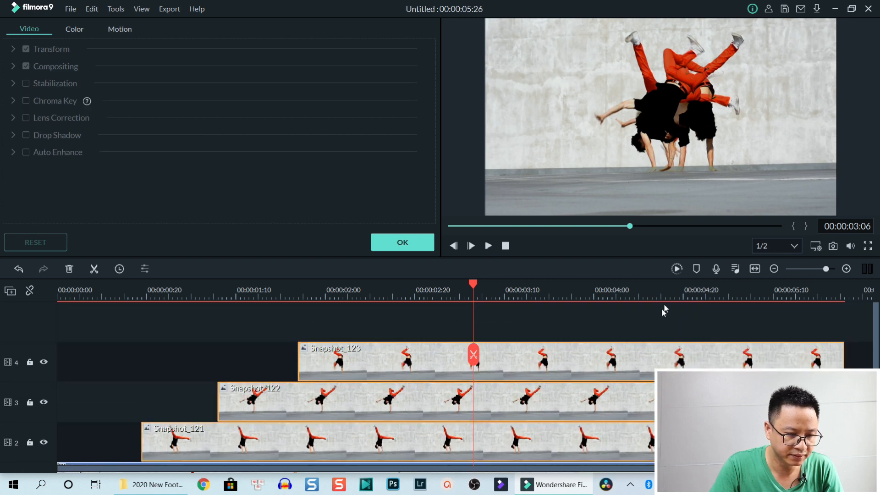
left_click(474, 361)
scroll(536, 367, "down", 4)
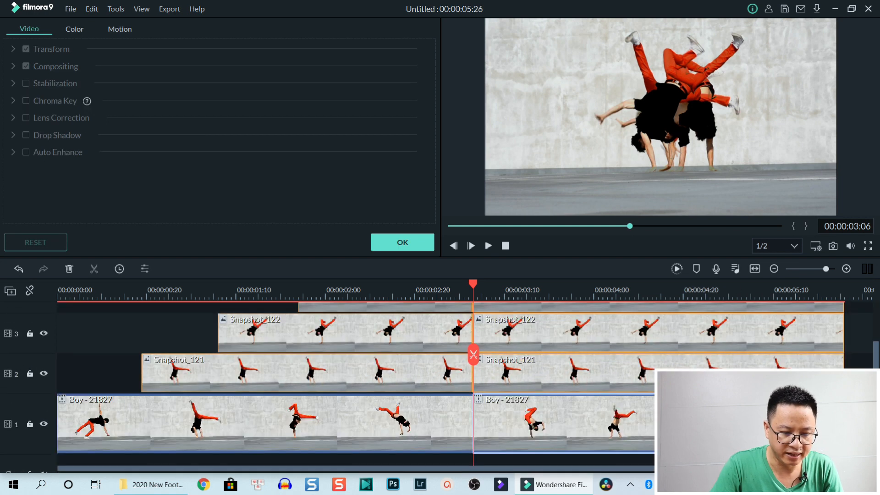
scroll(468, 378, "down", 1)
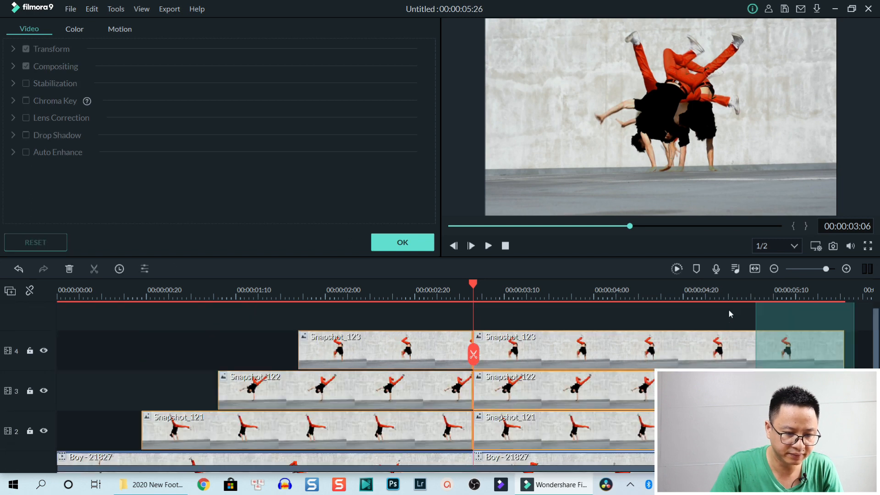
scroll(728, 308, "up", 5)
key("Delete")
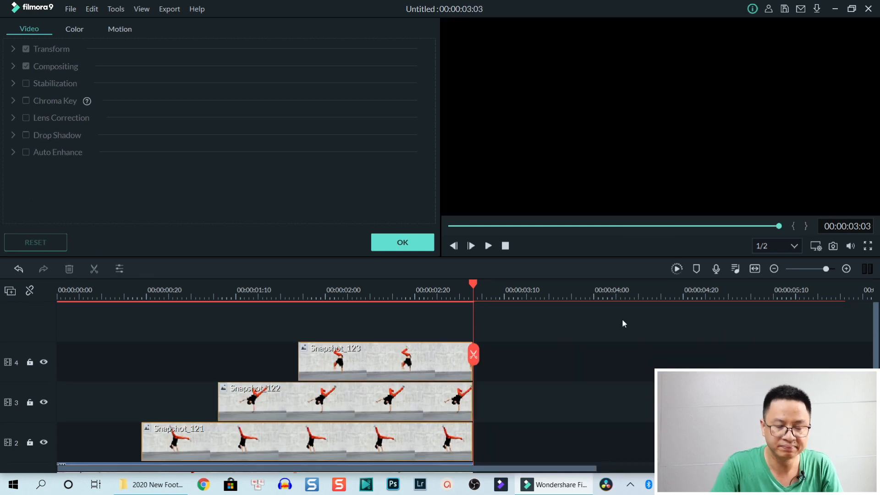
left_click(417, 243)
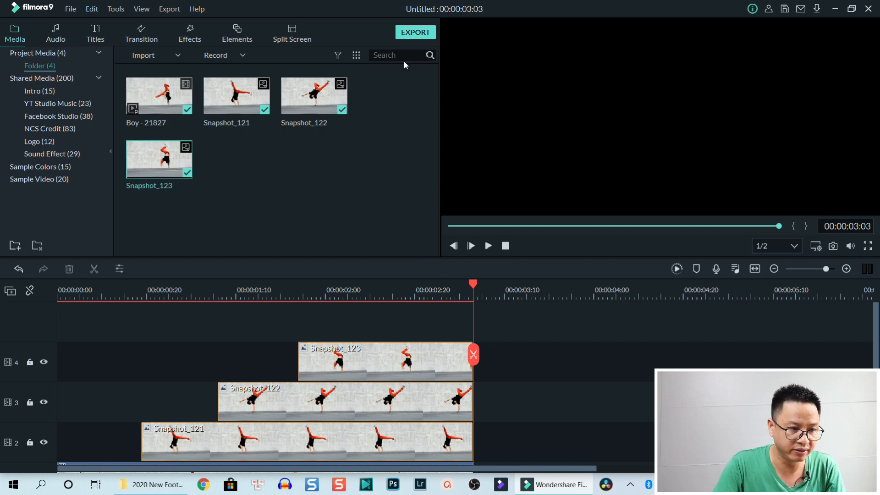
Step: Export the project to the computer as a 1920x1080, 30 fps MP4 file named "example"
left_click(409, 37)
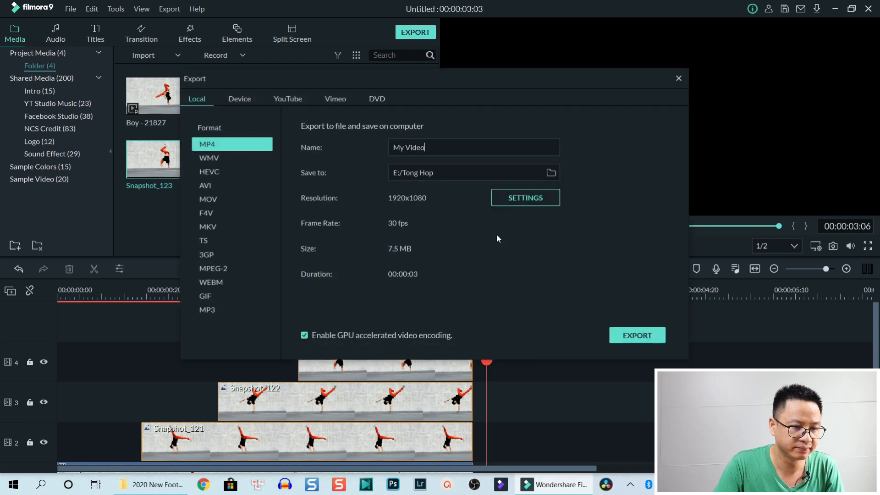
double_click(455, 147)
type("ex")
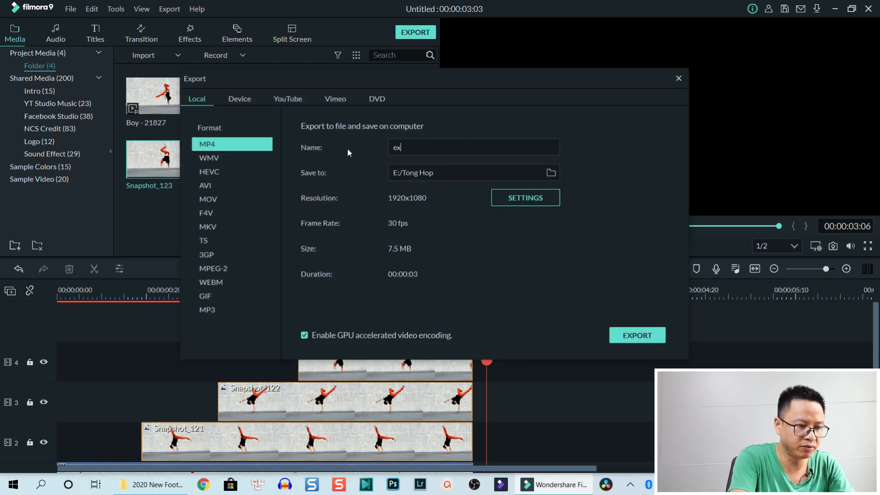
type("ample")
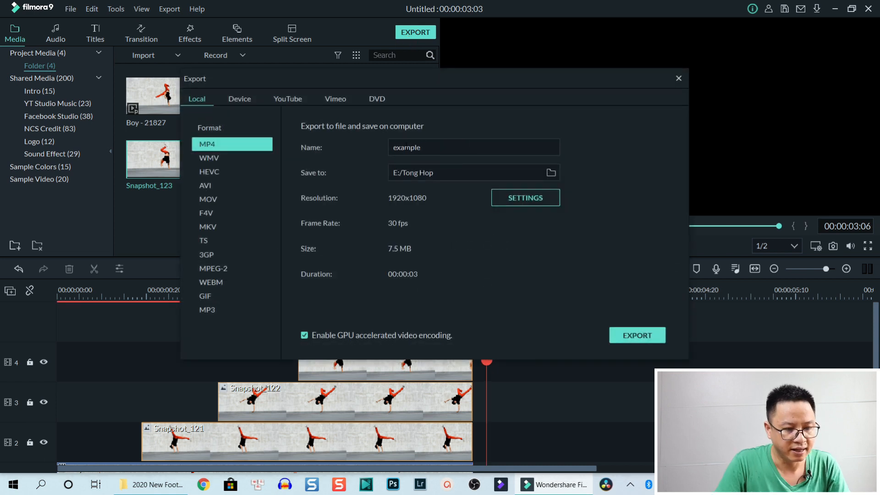
left_click(516, 204)
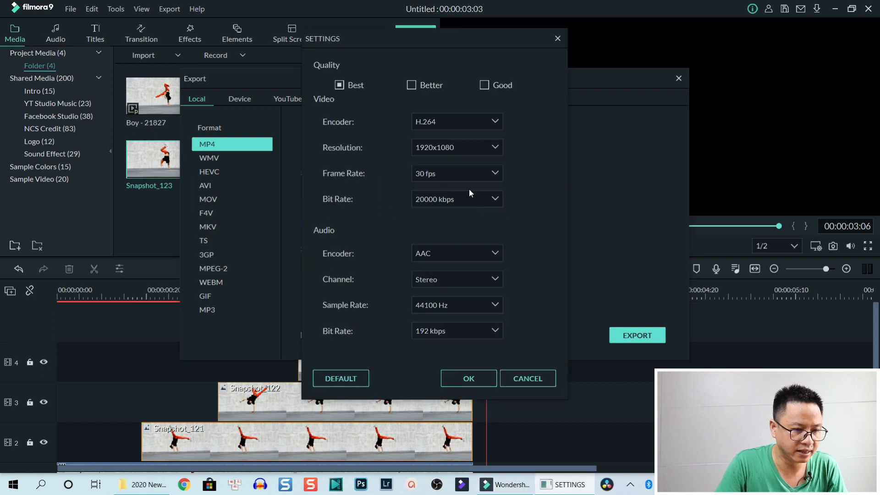
left_click(469, 379)
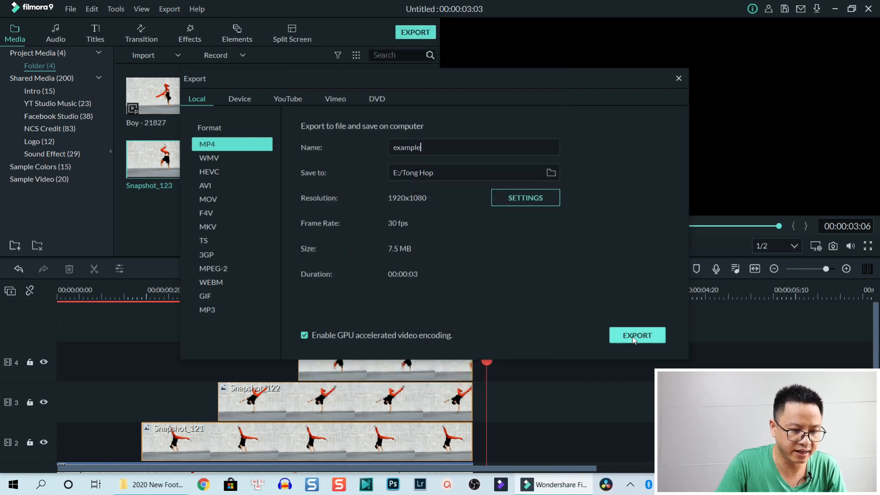
left_click(636, 336)
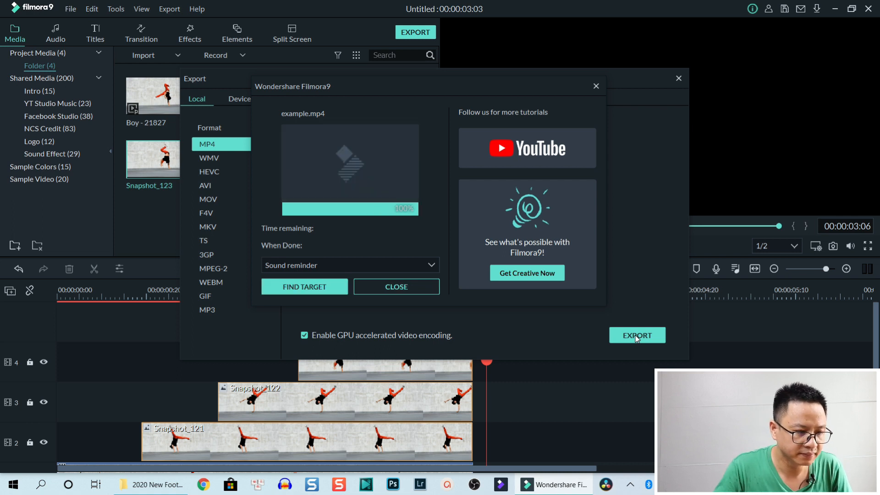
Step: Open the export's Tong Hop folder, close the export dialog and import example.mp4 into the project media
left_click(311, 292)
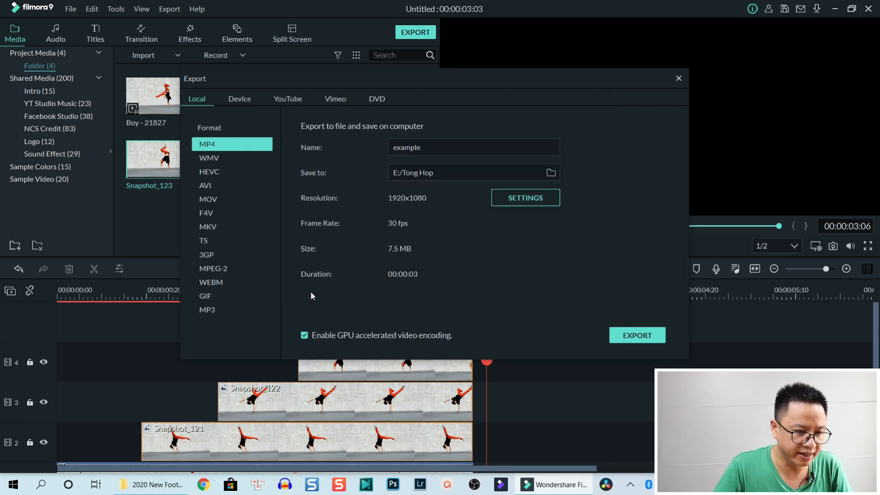
left_click(679, 82)
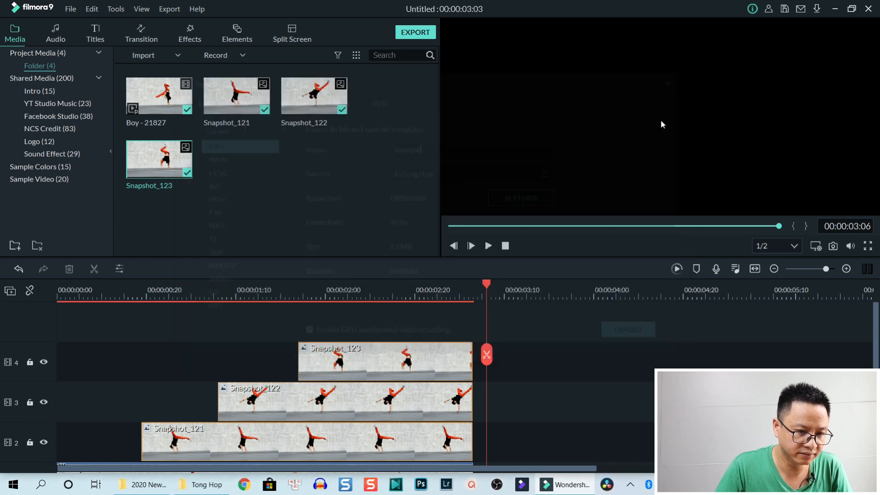
left_click(204, 484)
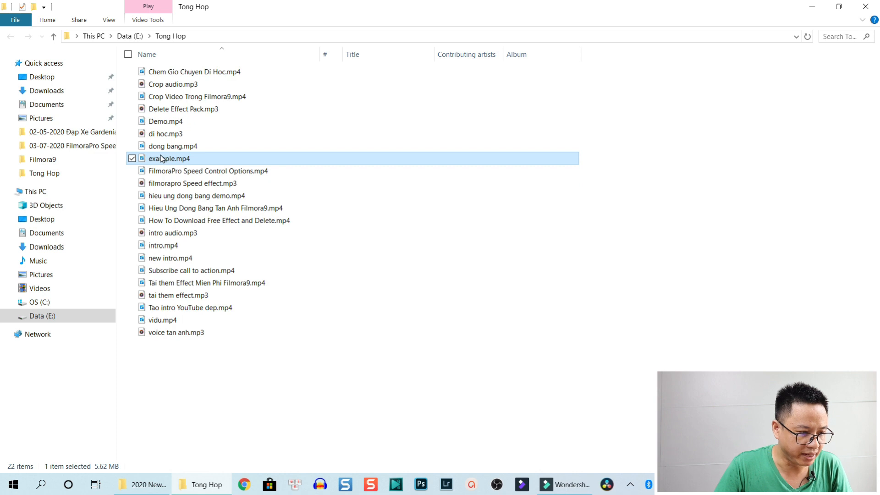
left_click_drag(182, 168, 272, 216)
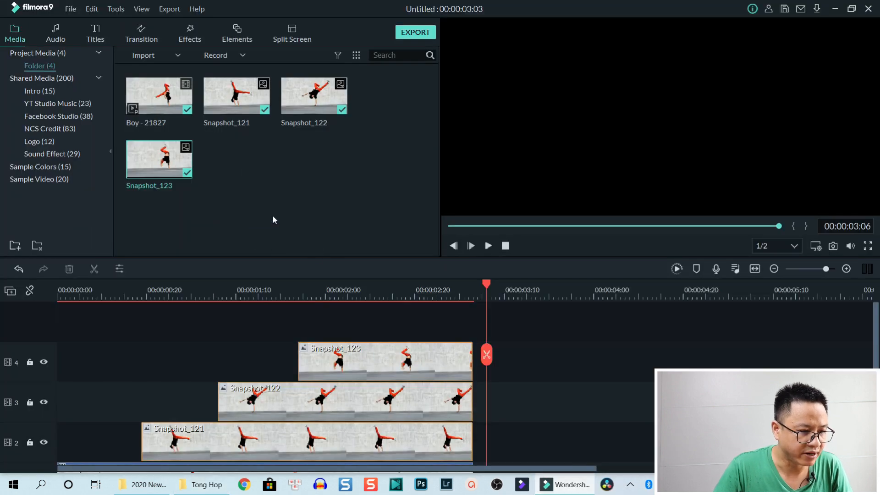
left_click(296, 209)
Step: Place the example clip on track 4 directly after the snapshot
left_click_drag(265, 165, 477, 364)
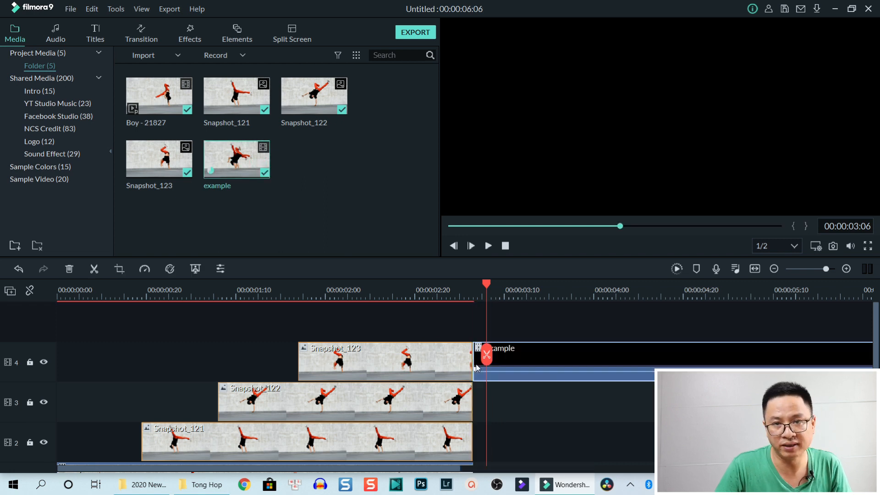
scroll(510, 377, "down", 2)
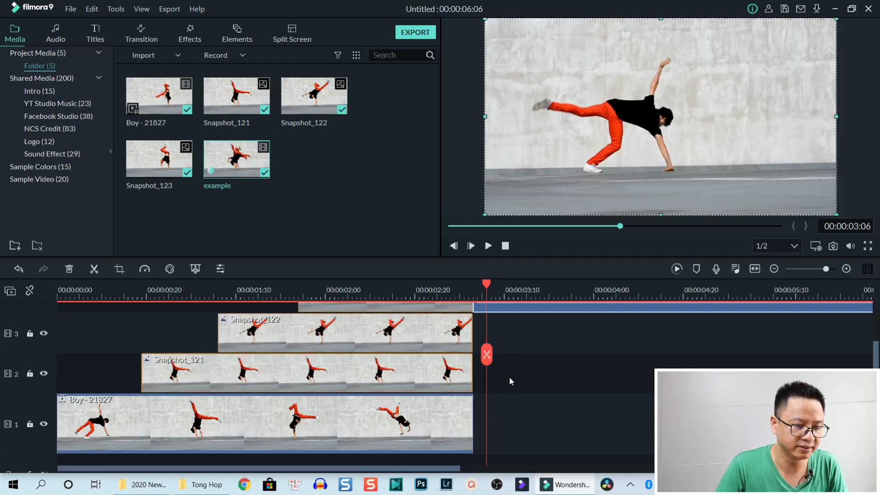
scroll(510, 376, "up", 2)
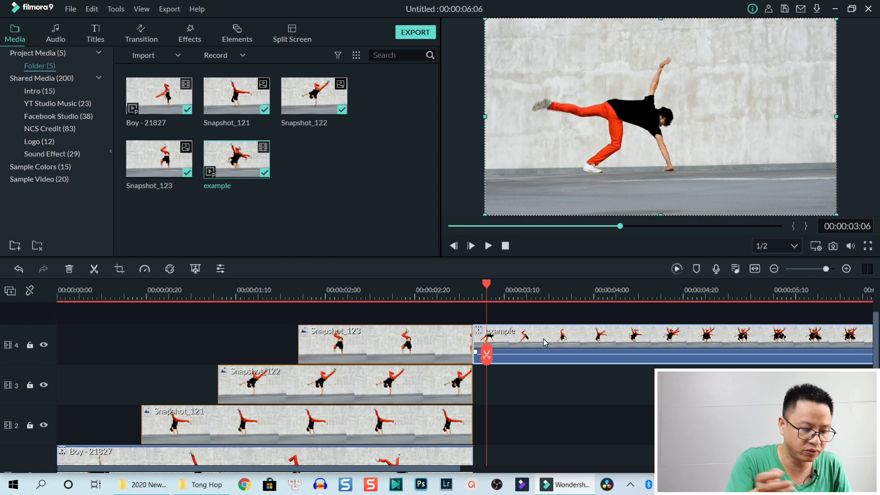
Step: Apply Reverse Speed to the example clip on track 4 and play the whole sequence from the start
key("ctrl+r")
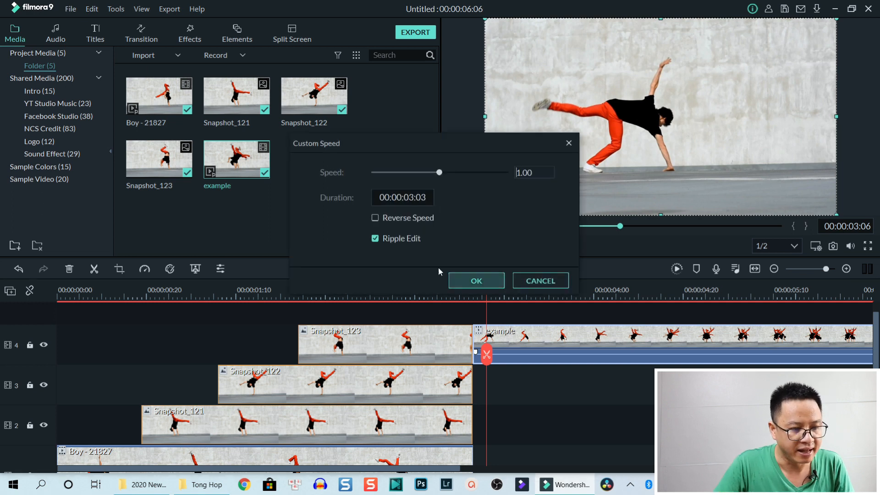
left_click(375, 218)
left_click(477, 281)
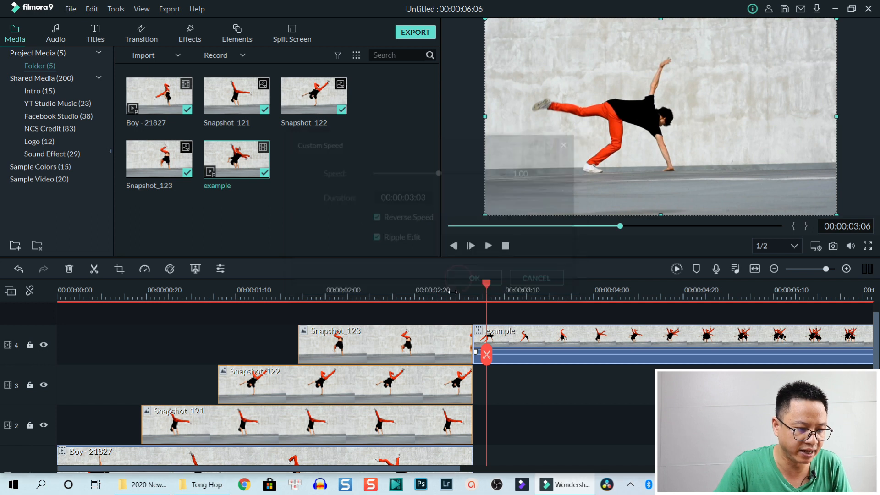
left_click(67, 290)
key("space")
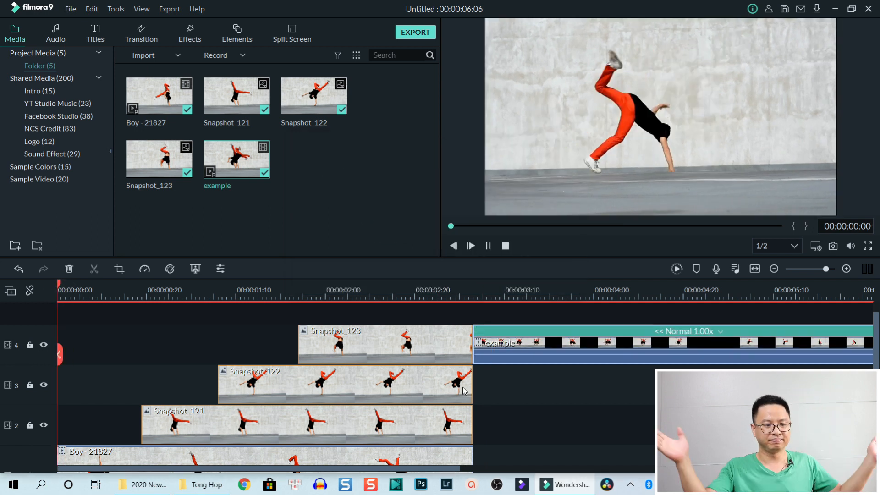